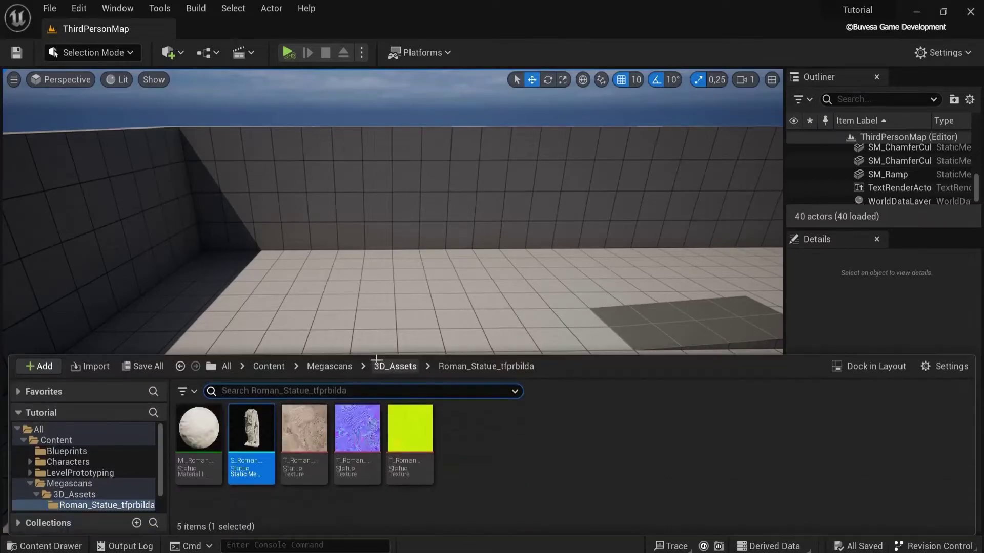
Step: Place the Roman statue static mesh in the level and, in Fracture Mode, create a geometry collection from it in the Content folder
drag(258, 454, 379, 372)
key(f)
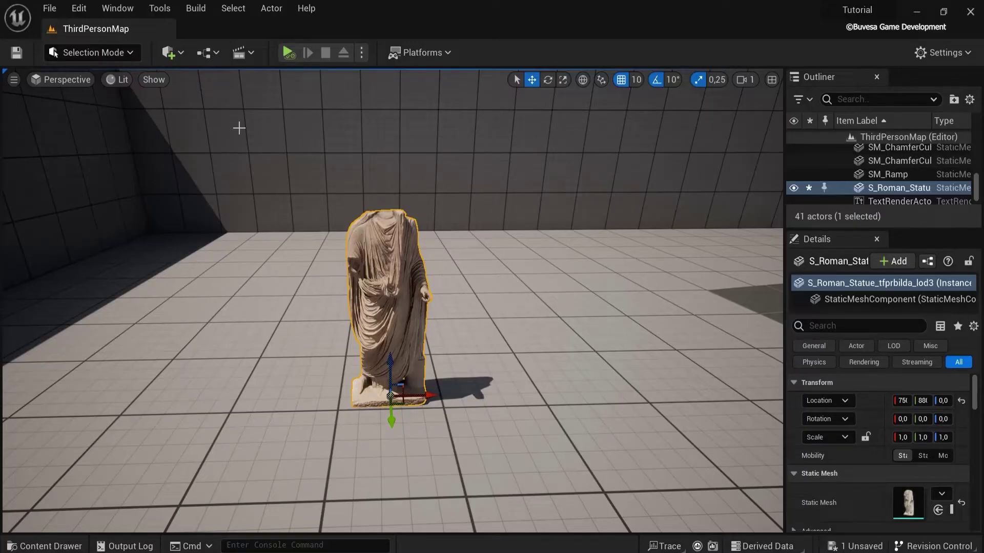
click(89, 53)
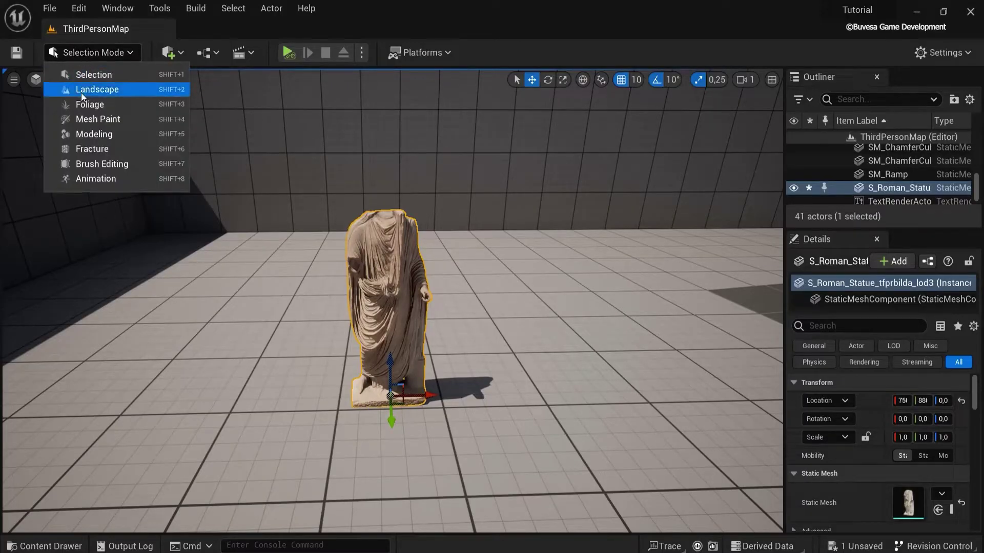
click(92, 149)
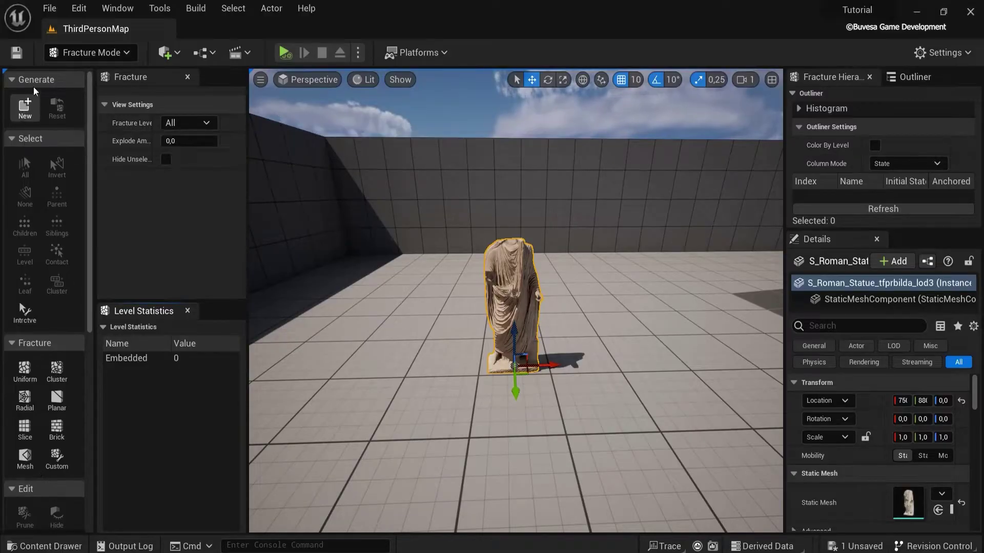
click(25, 107)
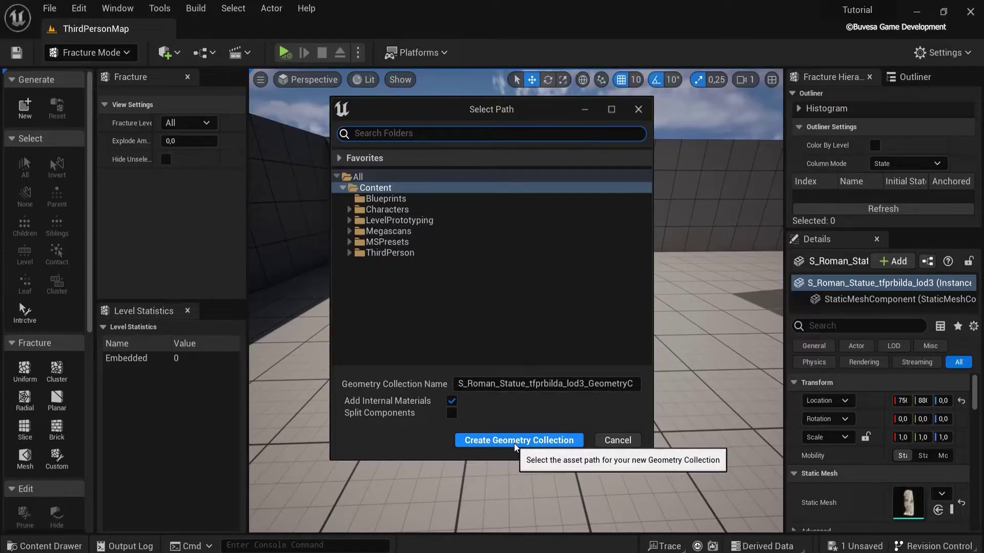
click(548, 443)
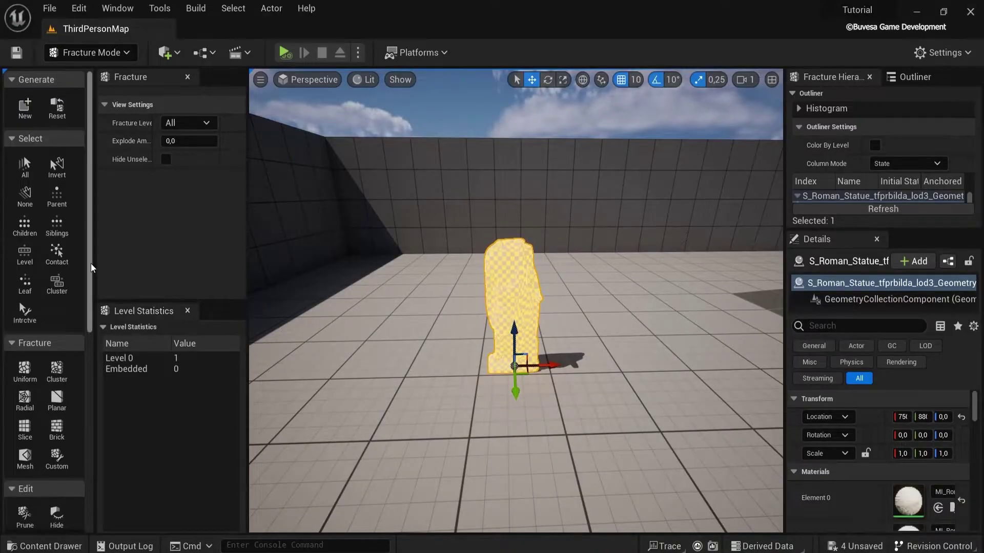
Step: Fracture the statue with the Uniform Voronoi method, using a minimum and maximum of 20 Voronoi sites
drag(90, 263, 88, 312)
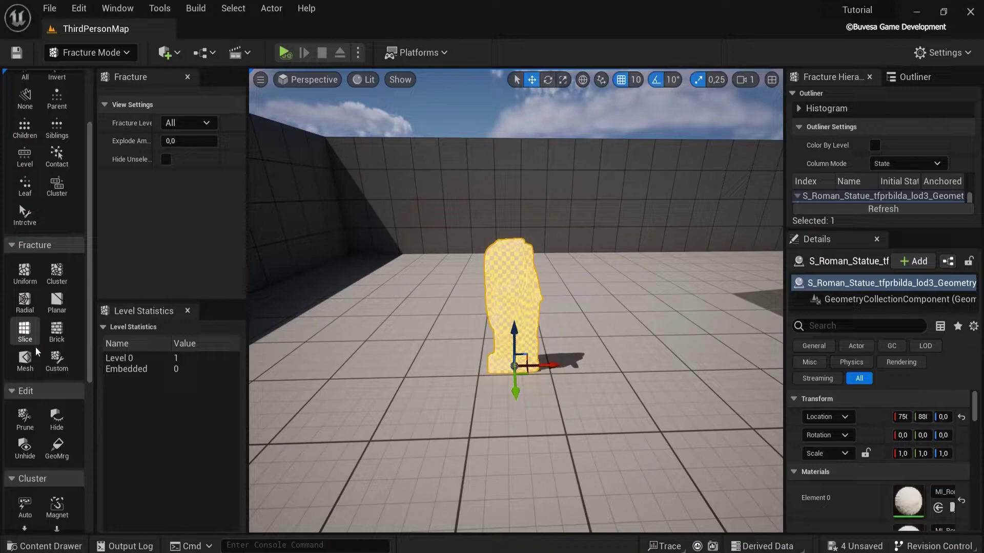
click(37, 328)
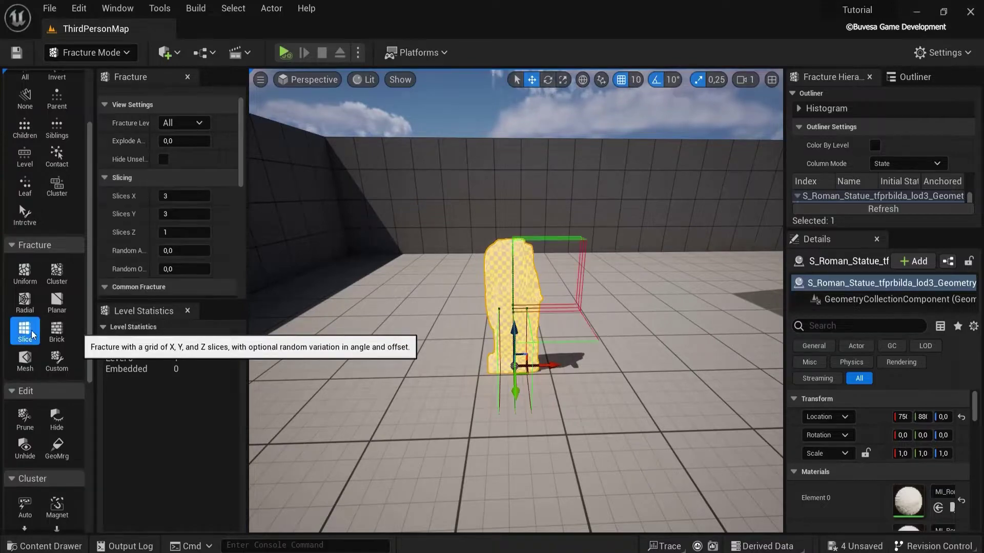
click(58, 336)
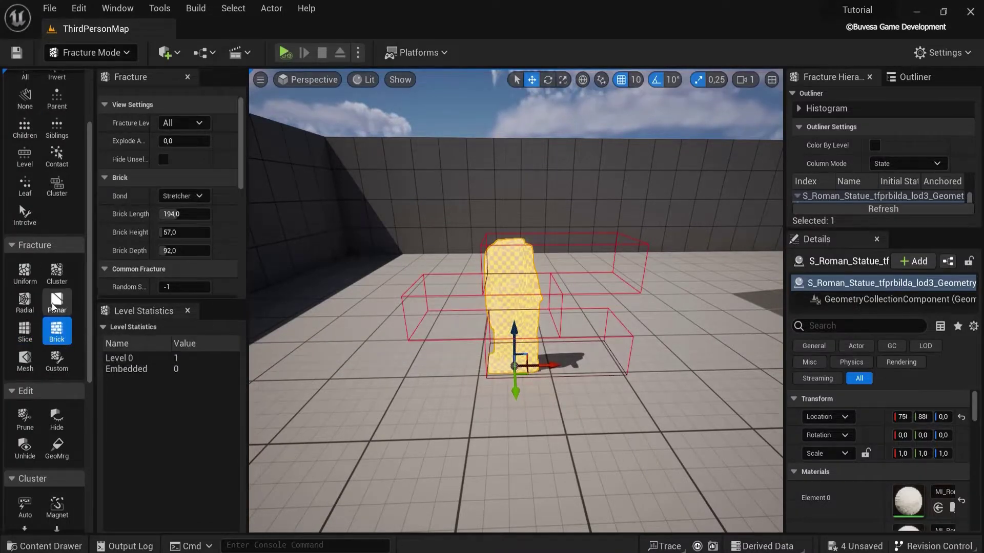
click(23, 274)
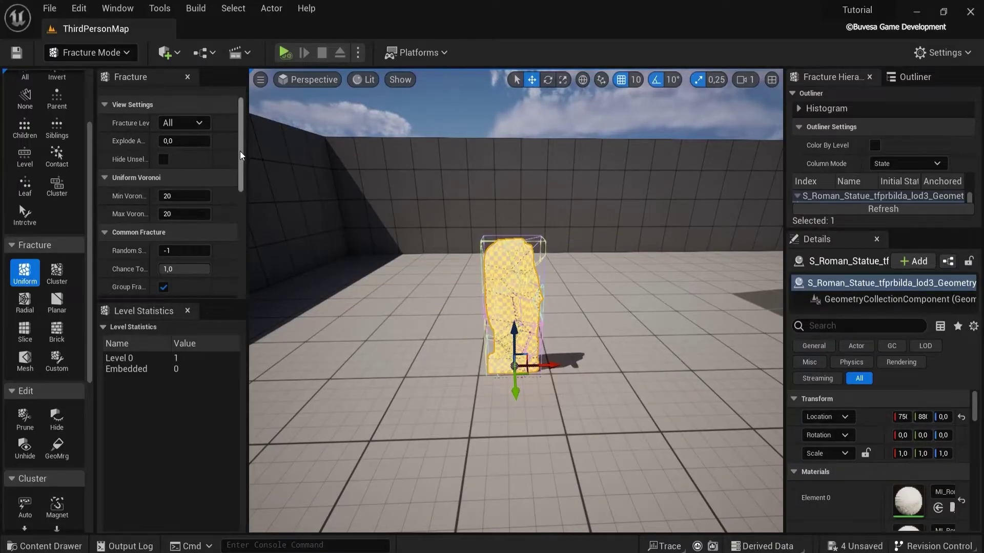
drag(240, 152, 235, 265)
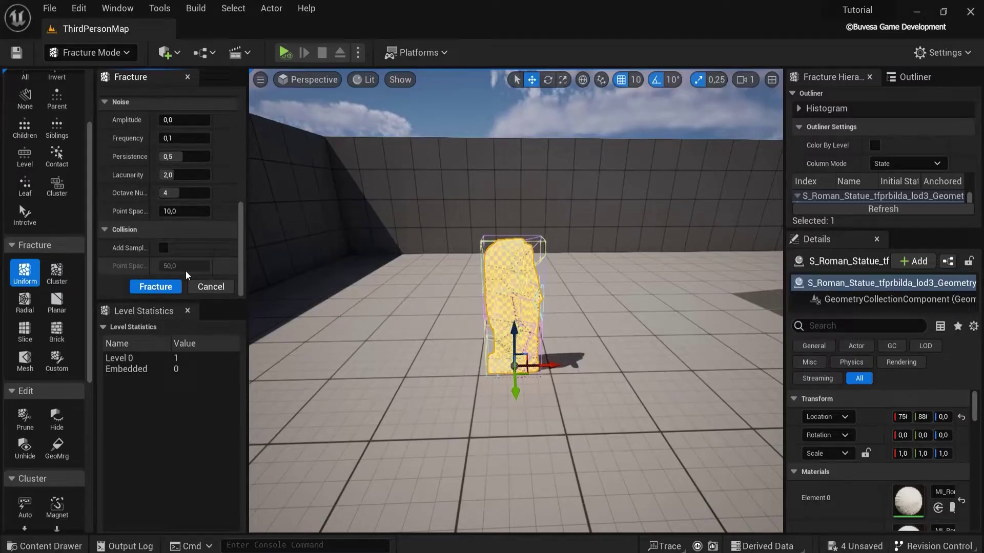
click(161, 287)
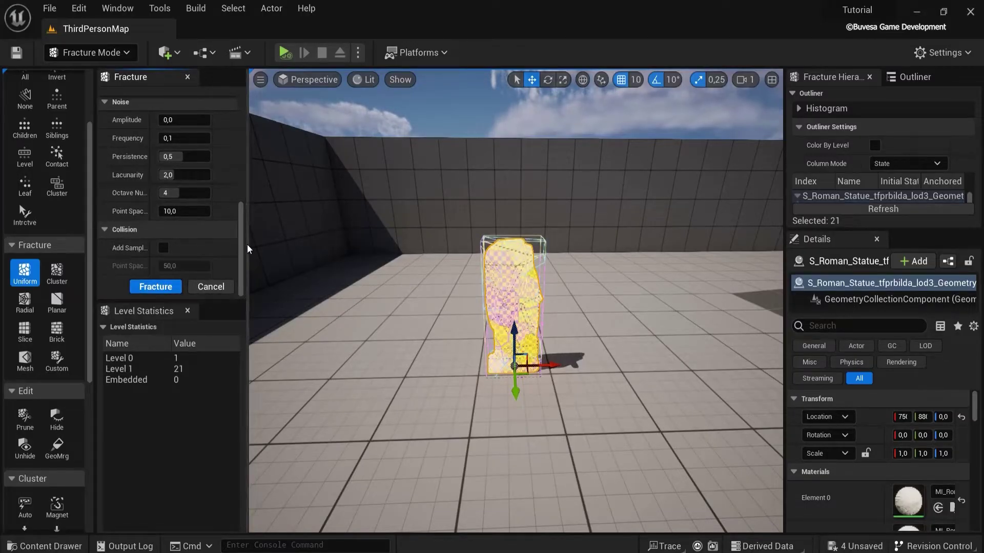
Step: Preview the statue's fracture pieces with an explode amount of 1.0, then reset the amount to 0
drag(239, 244, 240, 130)
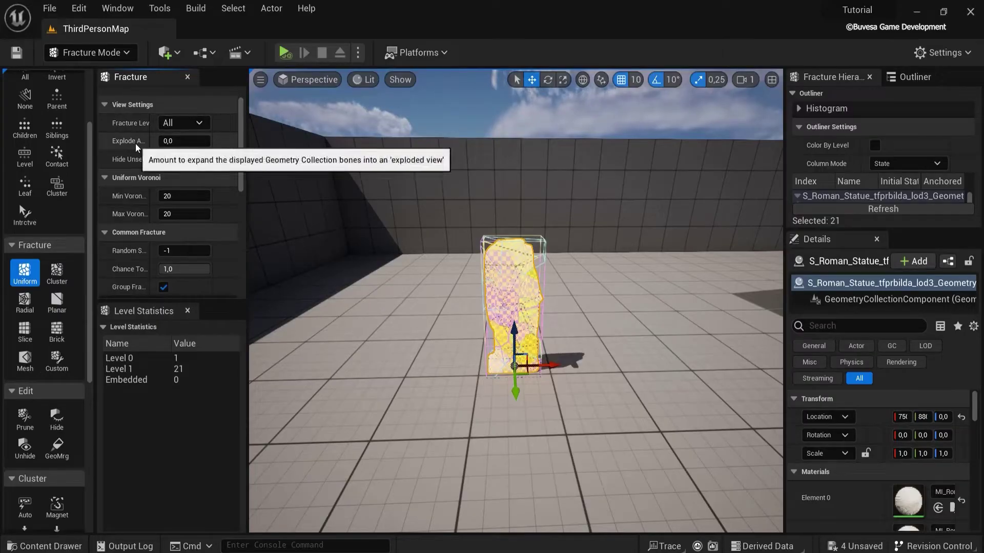
drag(171, 144, 246, 149)
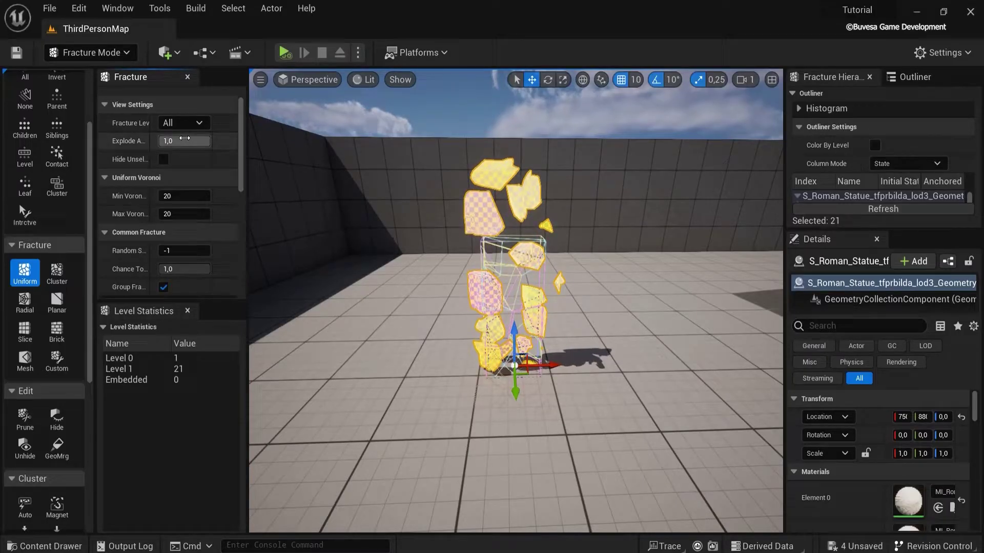
drag(184, 138, 140, 144)
Step: Apply the Uniform fracture to the statue's pieces a second time and check them with the explode amount, leaving it at 0
drag(240, 150, 241, 256)
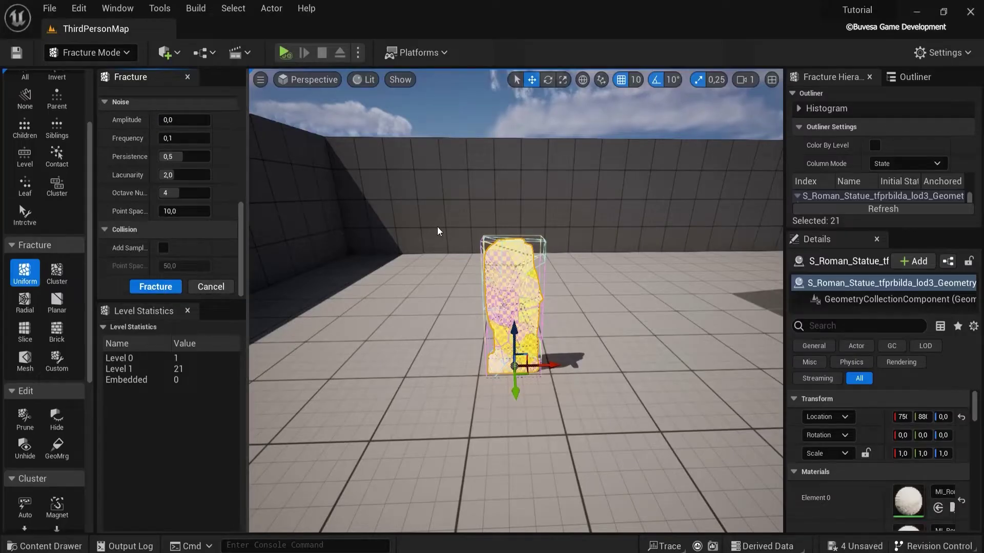
click(156, 287)
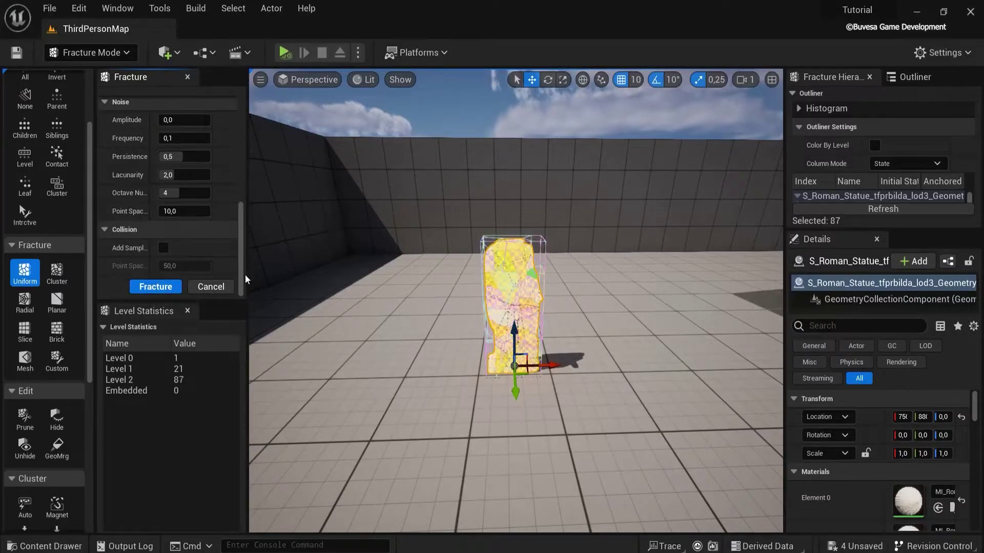
drag(239, 262, 245, 141)
drag(184, 141, 162, 141)
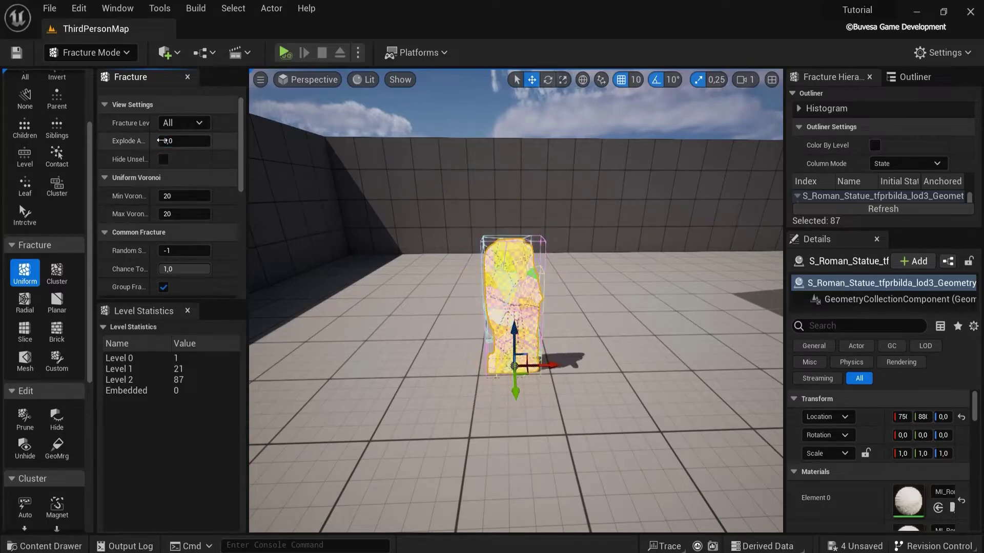
Step: Fracture the statue's pieces a third time with the Uniform method and inspect the smaller fragments, returning the explode amount to 0
mouse_move(240, 154)
mouse_down()
mouse_move(243, 277)
mouse_move(241, 154)
mouse_up()
click(155, 287)
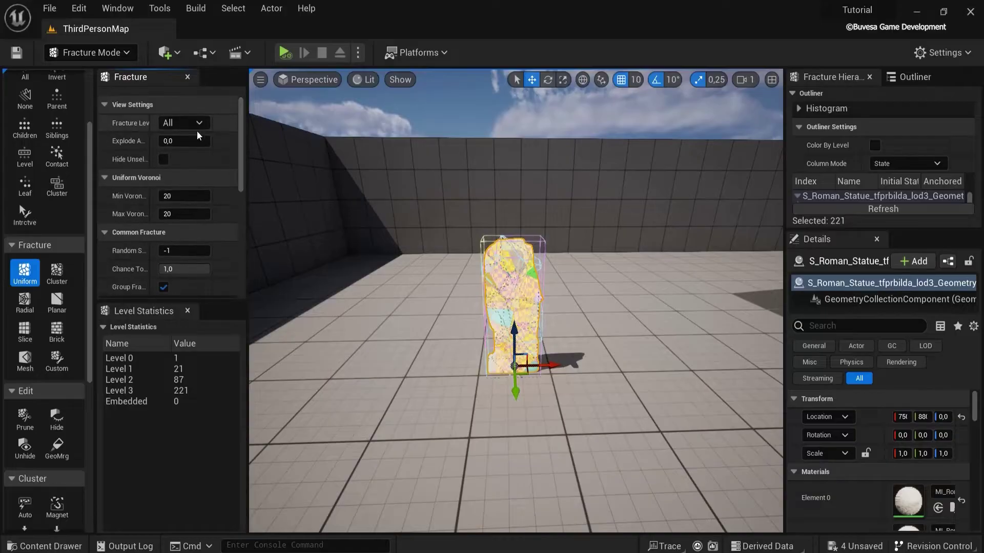
mouse_move(170, 145)
mouse_down()
mouse_move(259, 151)
mouse_move(160, 152)
mouse_up()
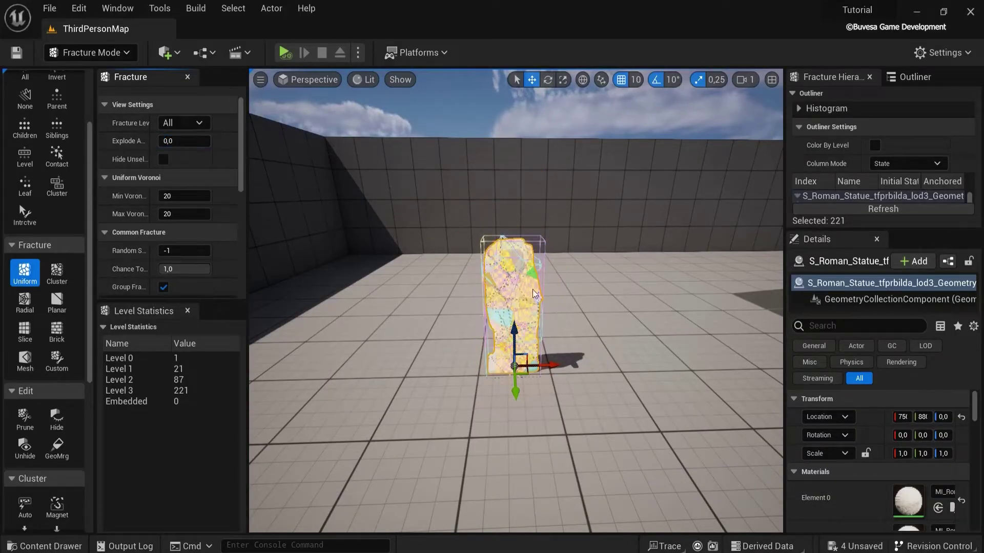
Step: Return to Selection Mode and turn off Show Bone Colors on the statue, keeping Enable Clustering on
click(85, 51)
click(87, 52)
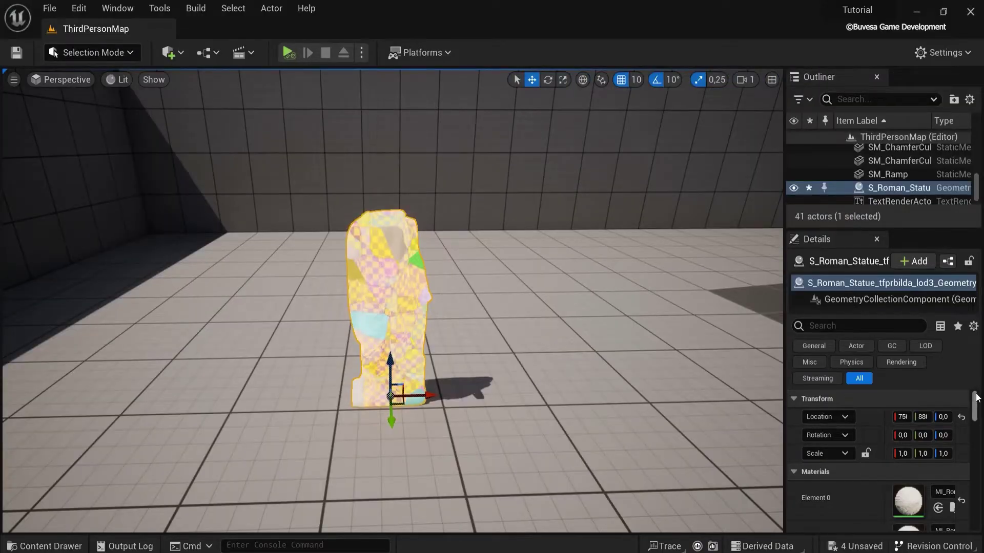
drag(976, 397, 977, 417)
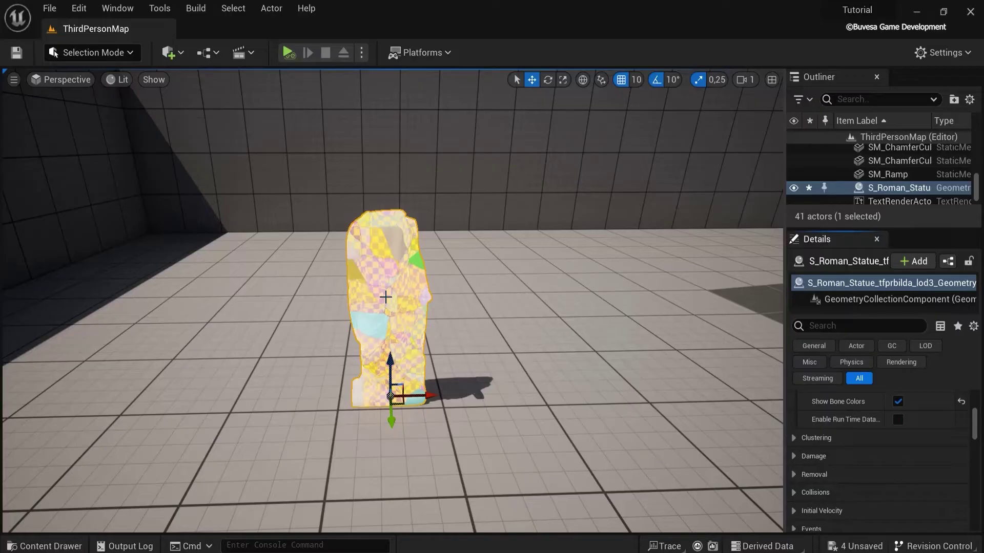
click(794, 437)
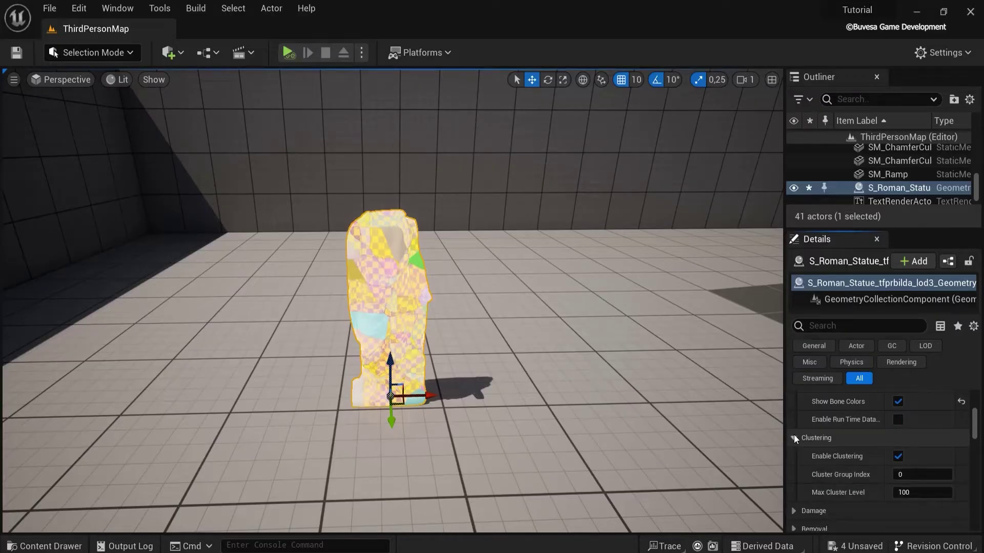
click(898, 456)
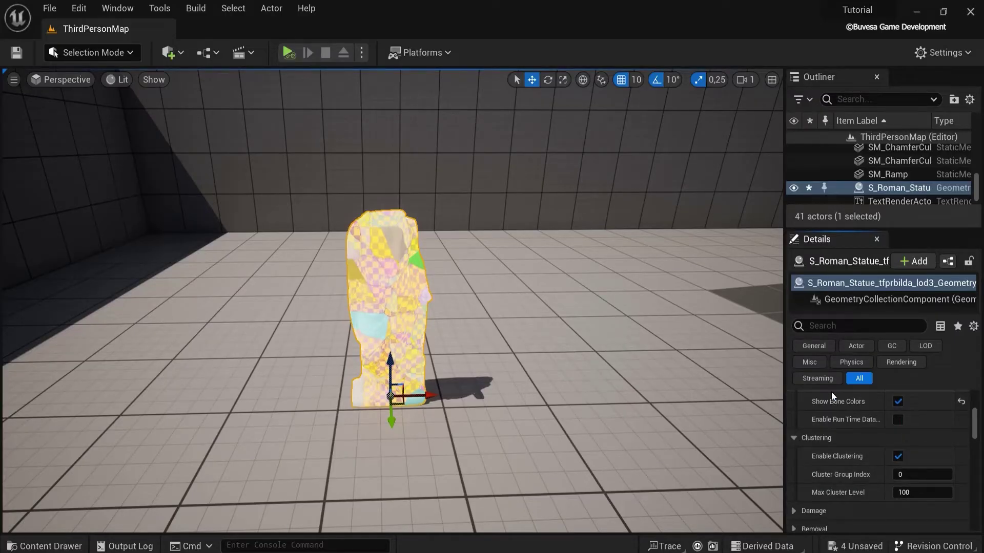
click(898, 401)
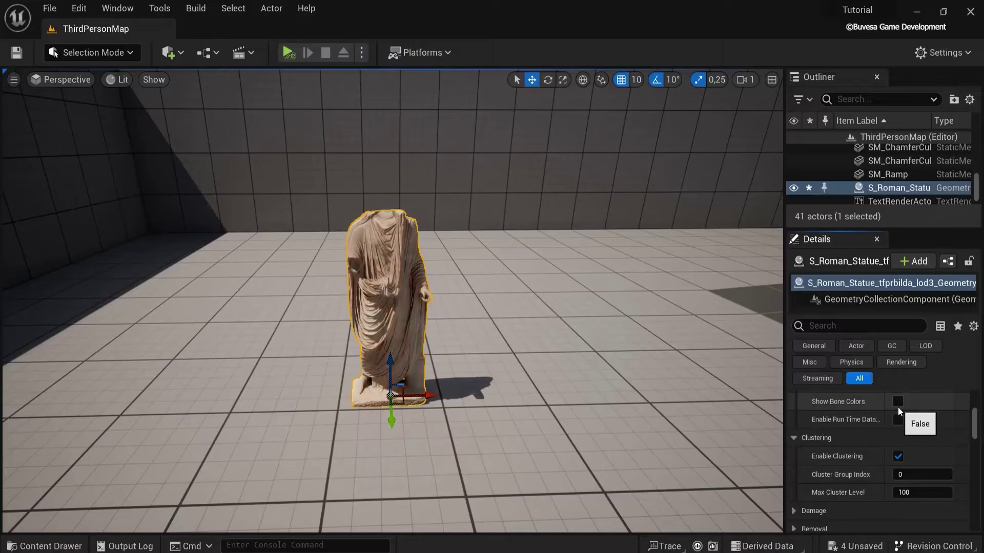
Step: Delete the statue actor, place the statue's geometry collection from the Content folder in the level, and raise it above the floor
key(Delete)
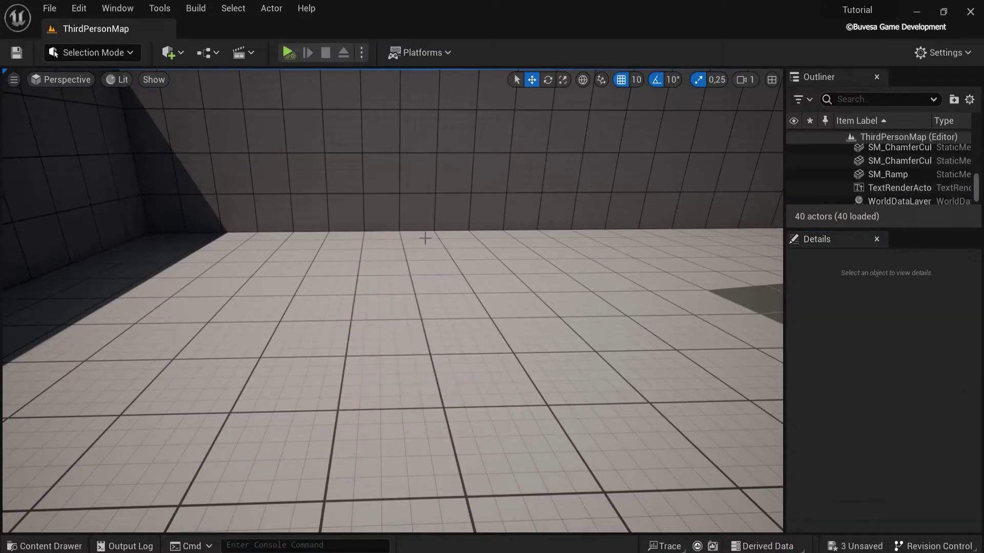
right_drag(426, 237, 378, 234)
key(ctrl+space)
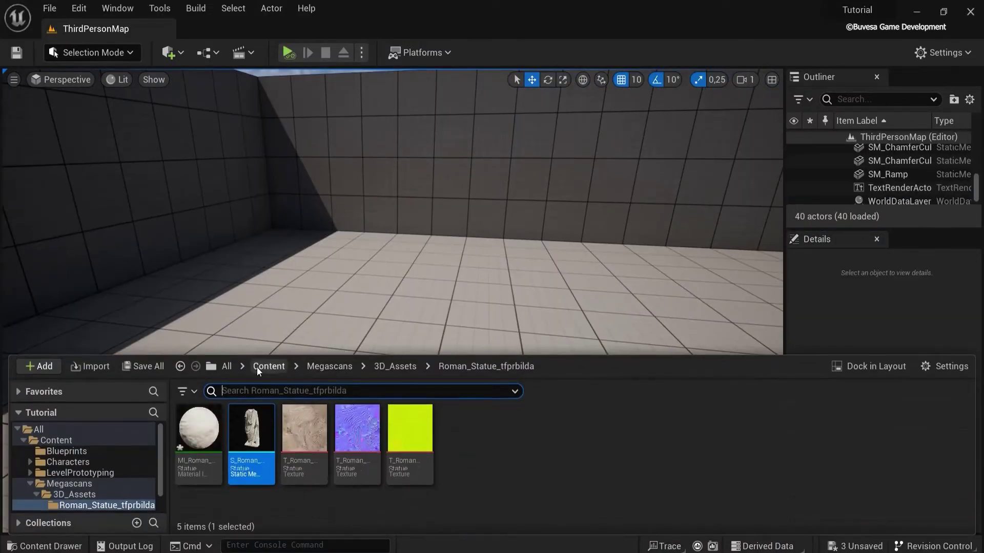
click(259, 366)
click(519, 451)
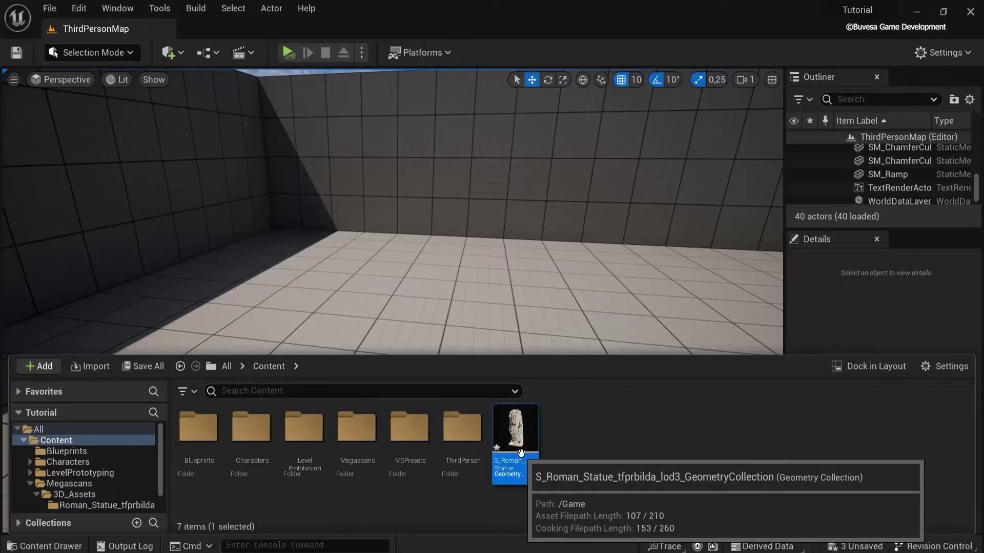
drag(520, 452, 413, 377)
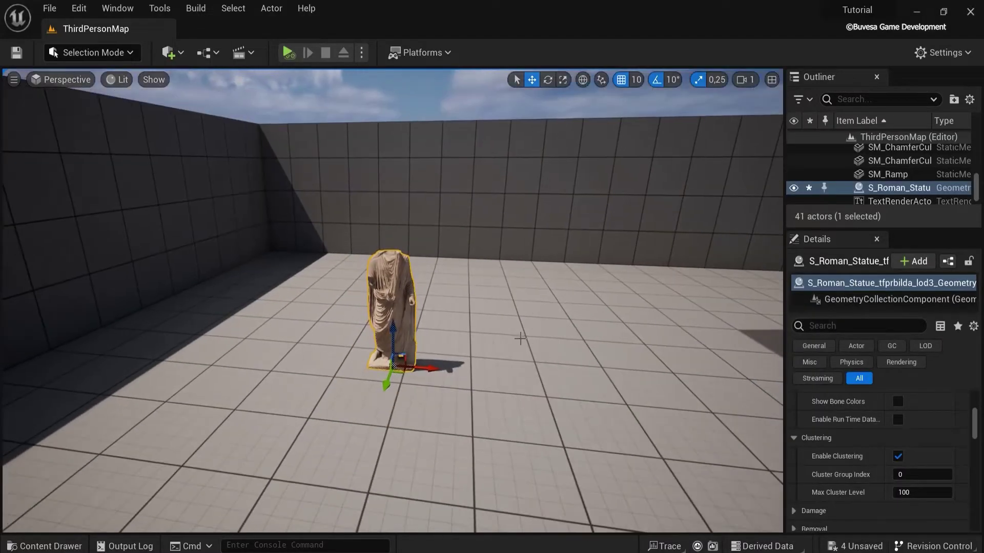
drag(401, 326, 400, 215)
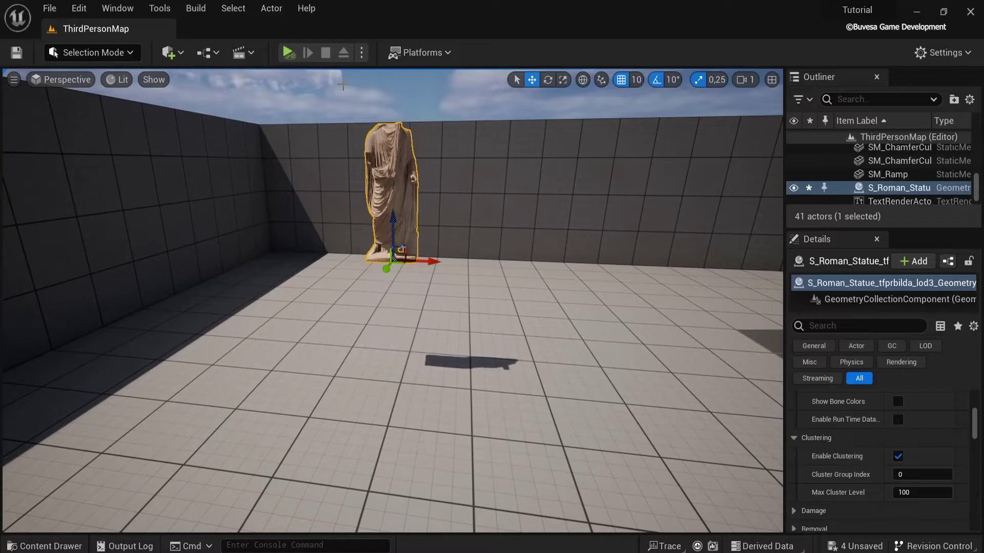
Step: Run the level in Simulate mode to watch the raised statue drop onto the floor, then stop the simulation
click(361, 52)
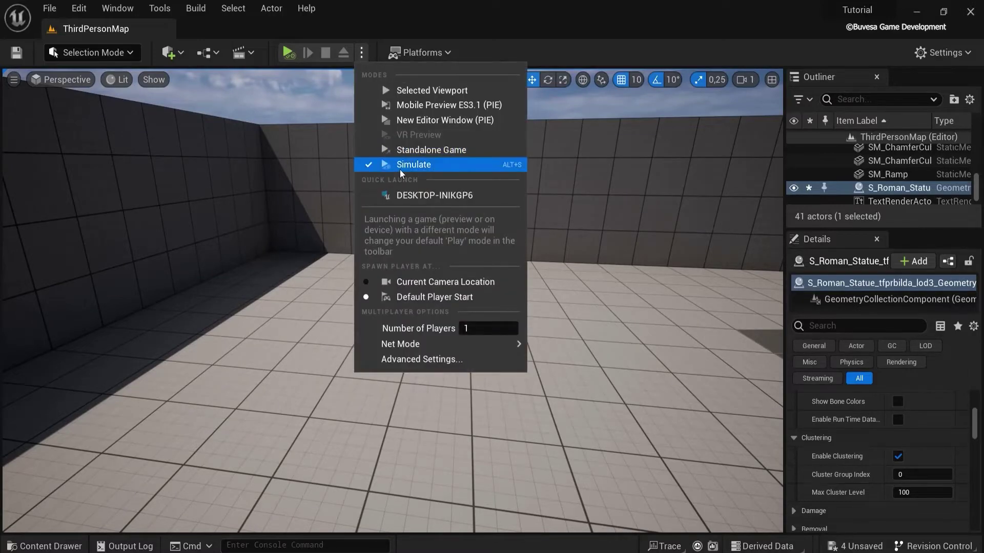
click(290, 52)
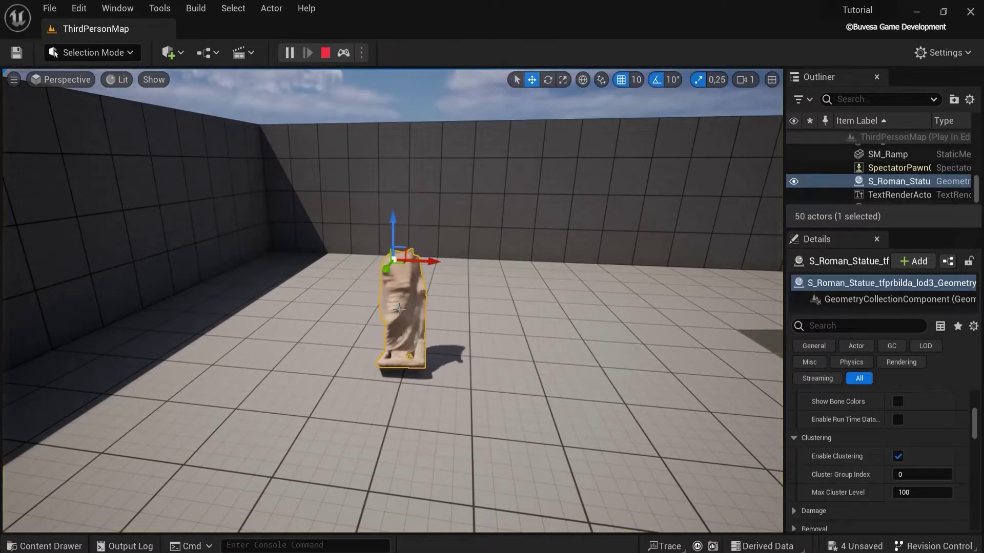
right_drag(436, 326, 480, 262)
click(321, 52)
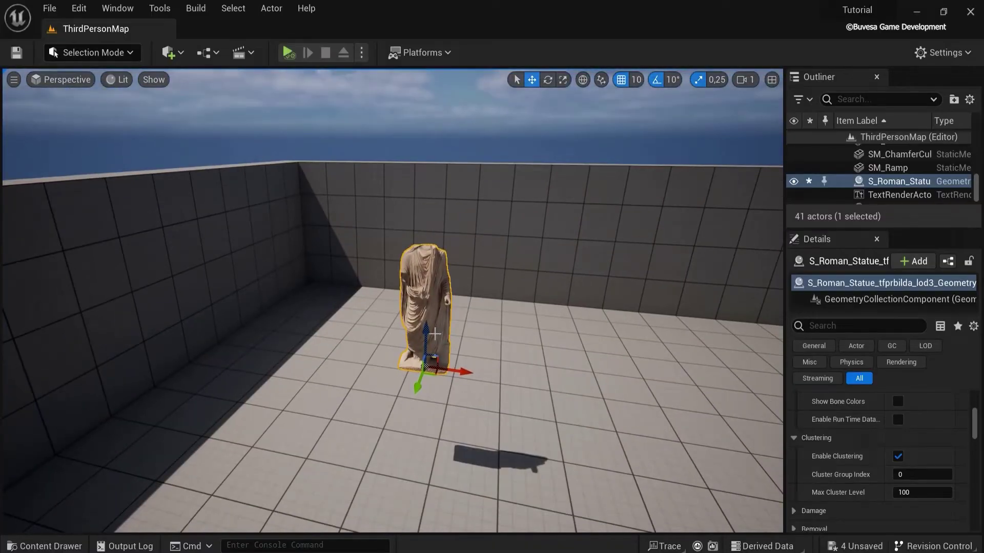
Step: Open the statue's geometry collection asset from the Content folder and save it
click(65, 542)
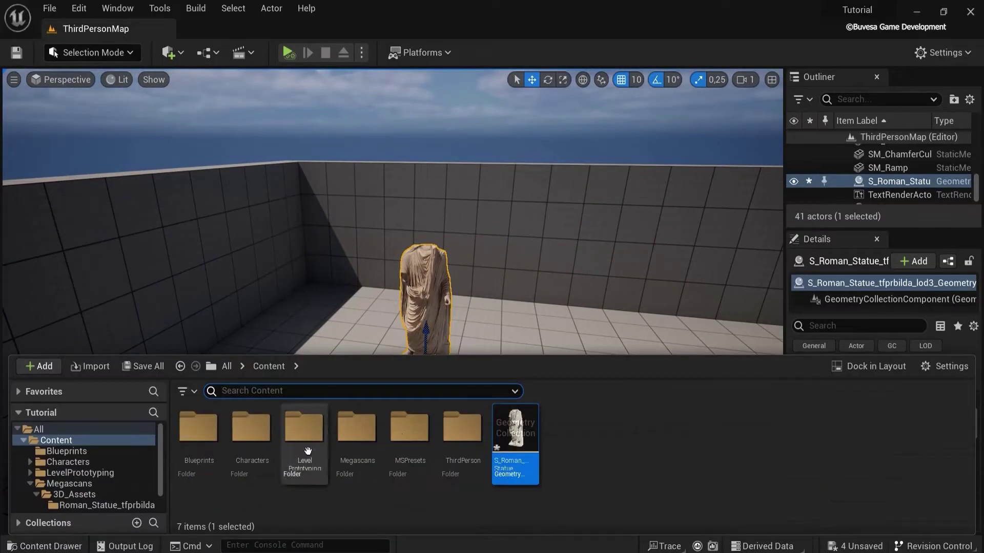
double_click(514, 425)
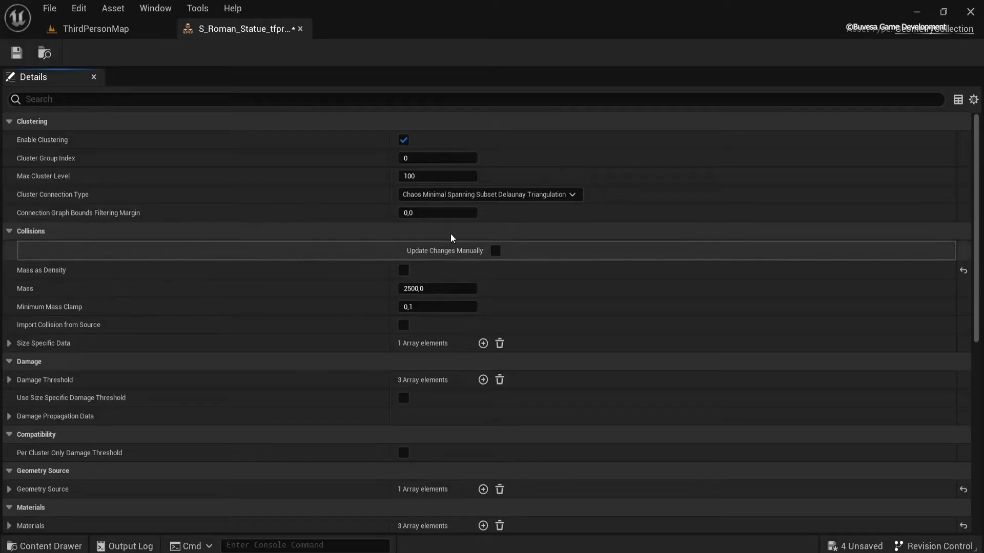
click(16, 52)
Step: Return to ThirdPersonMap and simulate the statue's fall again to test its breakage, then stop the simulation
click(114, 29)
click(289, 53)
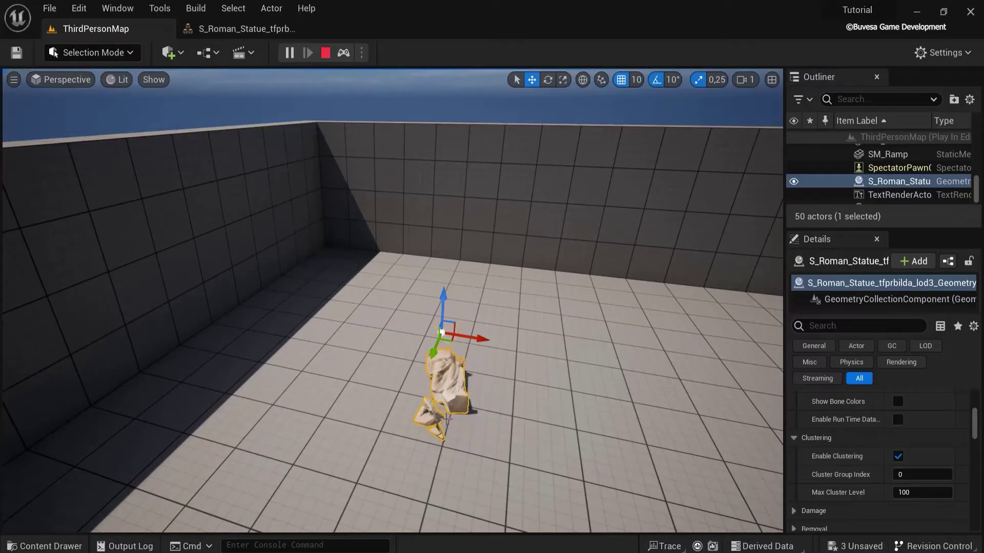
click(325, 53)
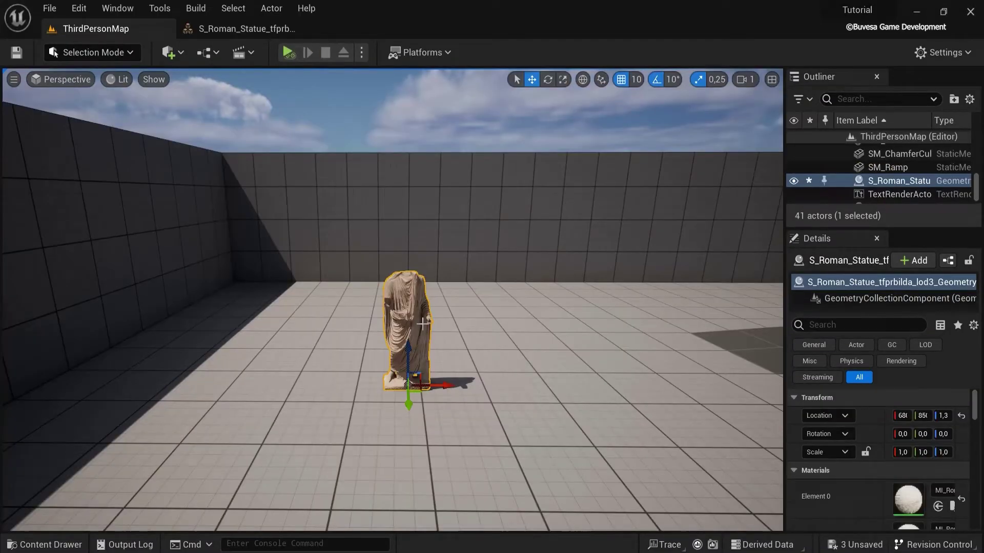
Step: Turn off Mass as Density in the statue's geometry collection asset, and return to ThirdPersonMap
click(232, 30)
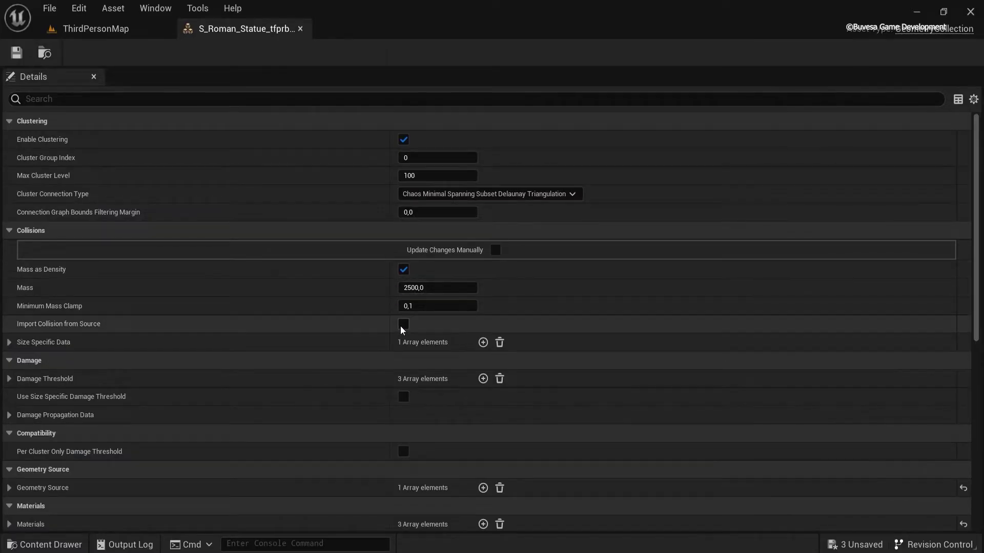
click(403, 269)
click(96, 28)
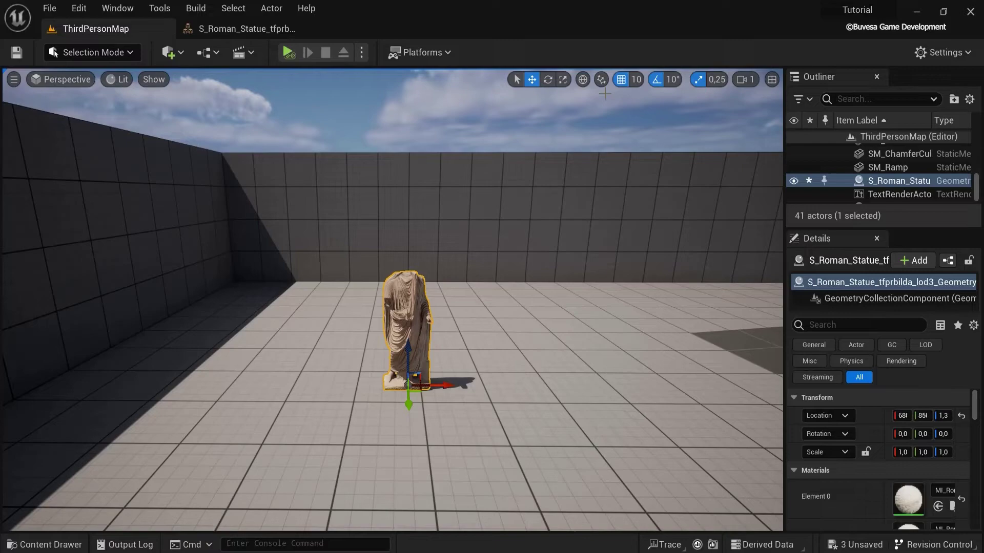
Step: Scale the statue up uniformly to about 3.2 and raise it well above the floor
click(563, 79)
right_drag(469, 287, 470, 333)
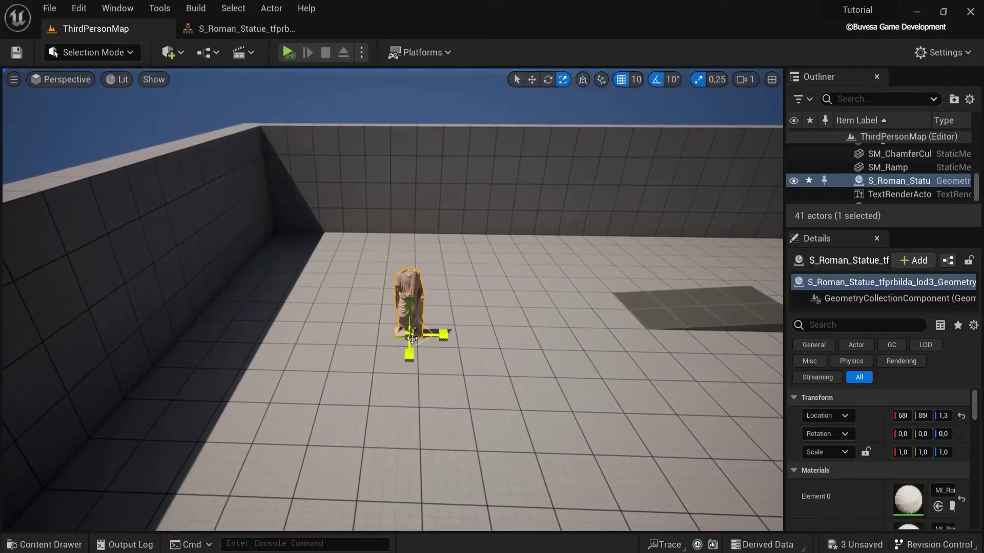
drag(411, 334, 521, 293)
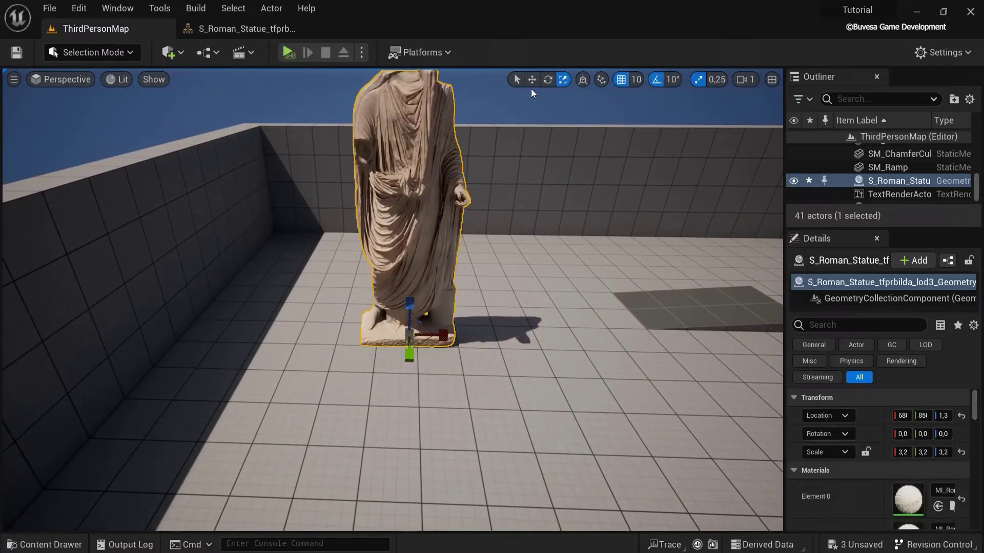
click(531, 81)
key(s)
right_drag(533, 276, 533, 220)
drag(416, 309, 416, 235)
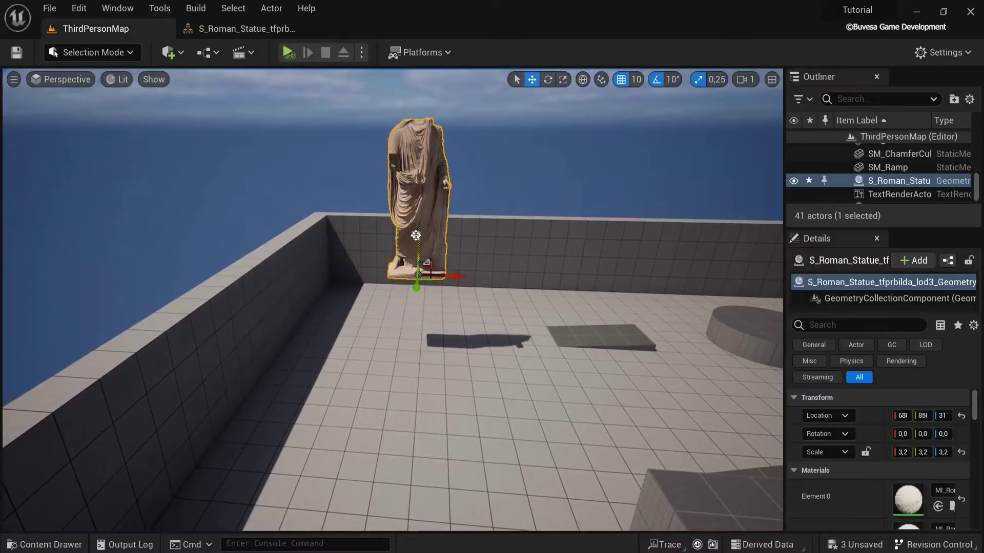
Step: Simulate the enlarged statue's fall, inspect its broken pieces from close up, and stop the simulation
click(293, 54)
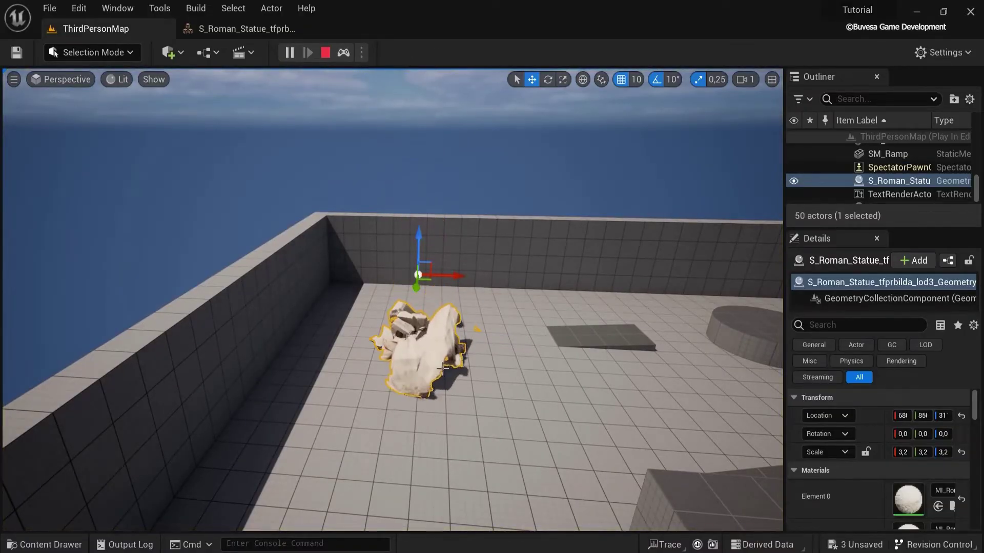
key(w)
right_drag(419, 362, 390, 183)
key(d)
key(a)
click(325, 52)
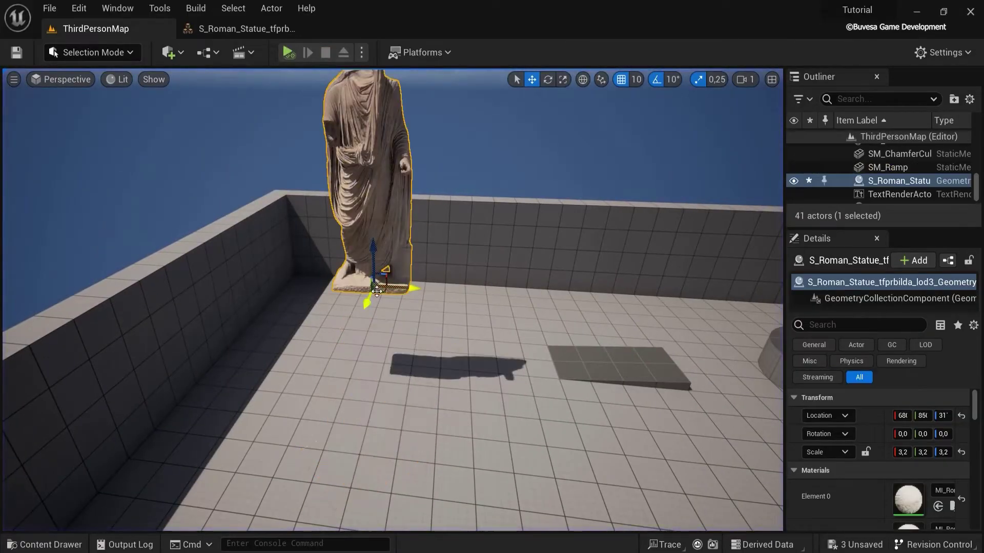
Step: Lower the statue close to the floor and move it along the X axis, away from the side wall
drag(377, 291, 376, 311)
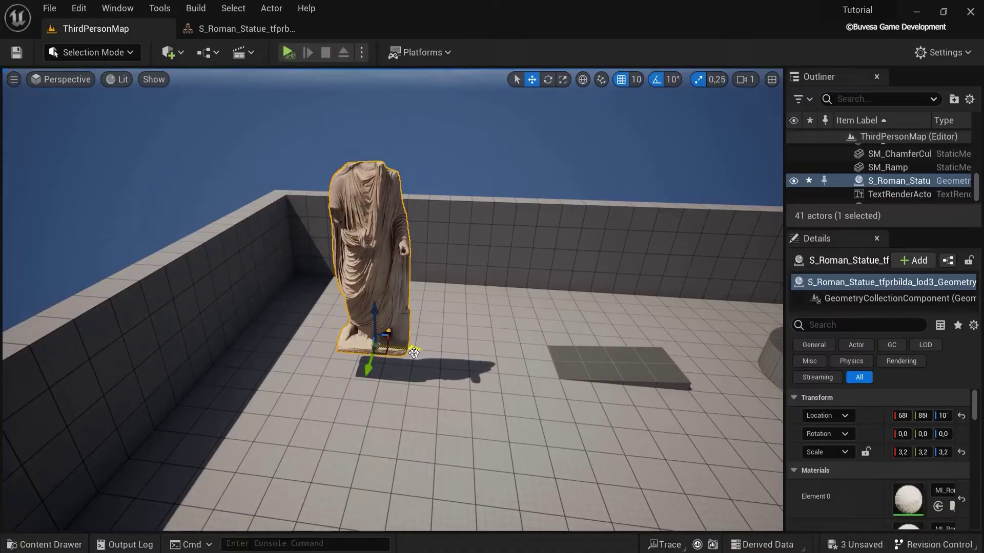
drag(414, 353, 481, 357)
right_drag(451, 332, 550, 346)
Step: Add a sphere shape beside the statue, set its mobility to Movable, and scale it uniformly to 1.5
click(177, 54)
mouse_move(218, 164)
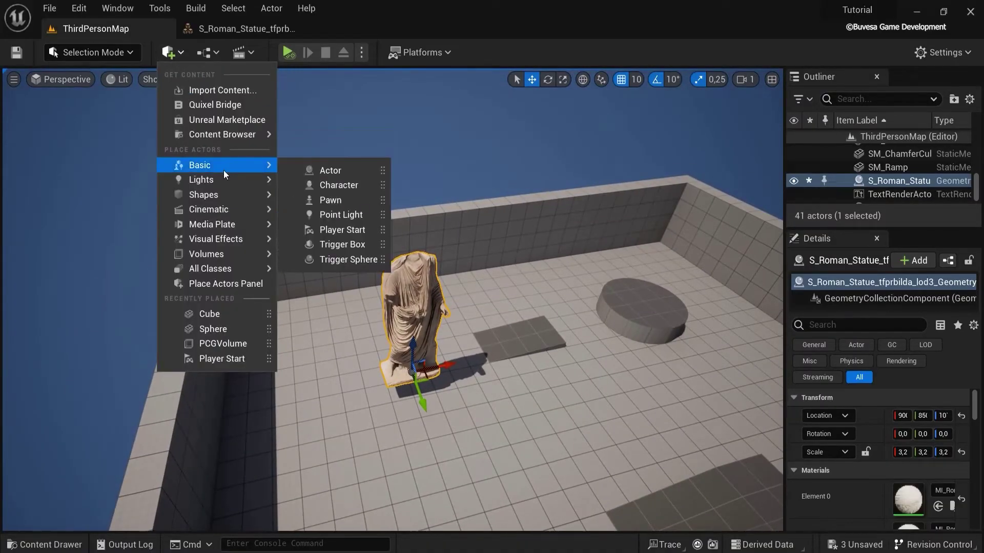
mouse_move(230, 194)
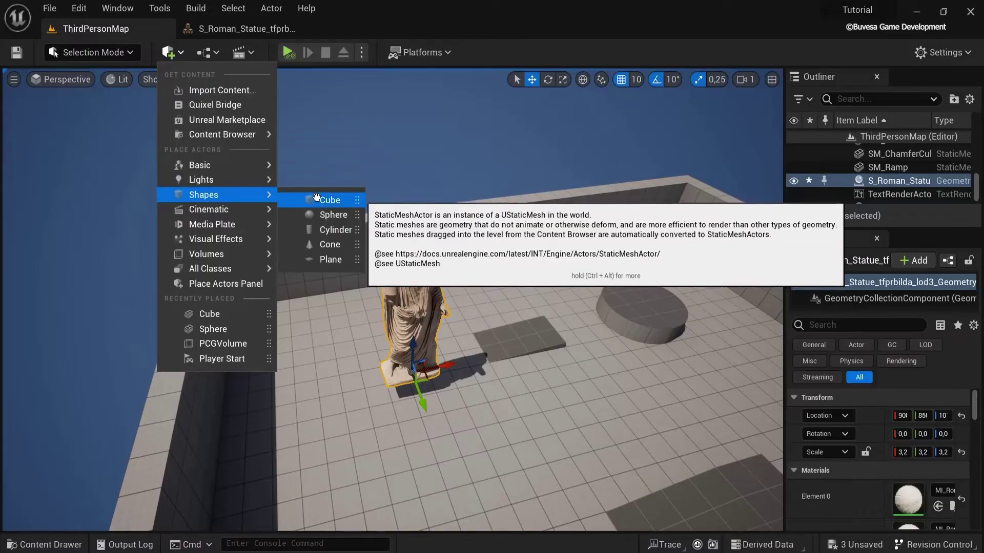
click(331, 215)
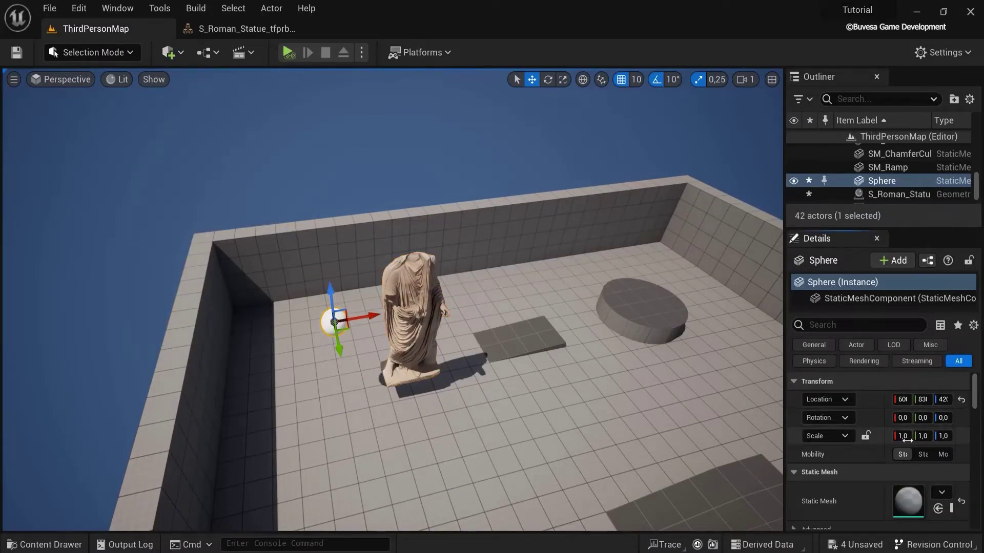
click(942, 454)
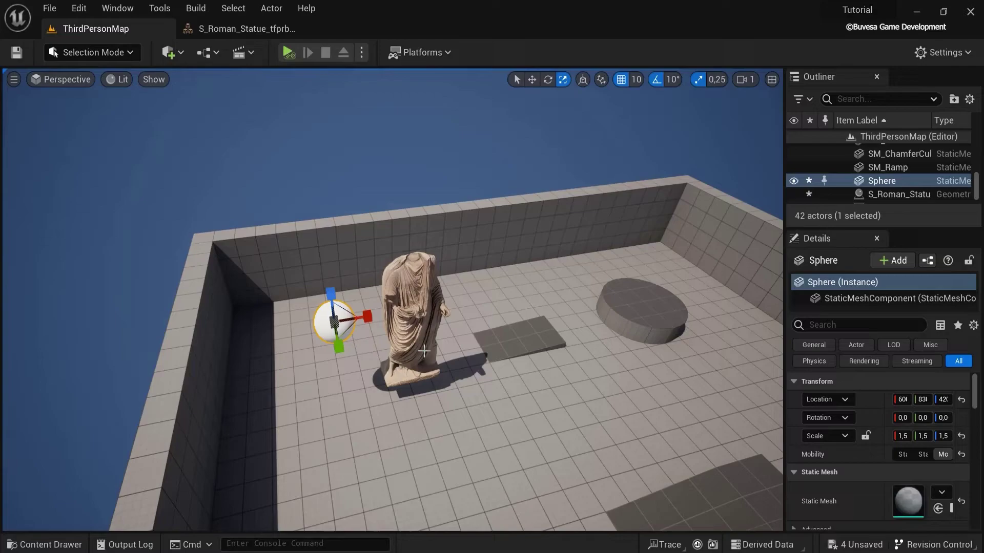
Step: Simulate the level and push the sphere through the statue's pieces to test how they react to the collision
click(287, 52)
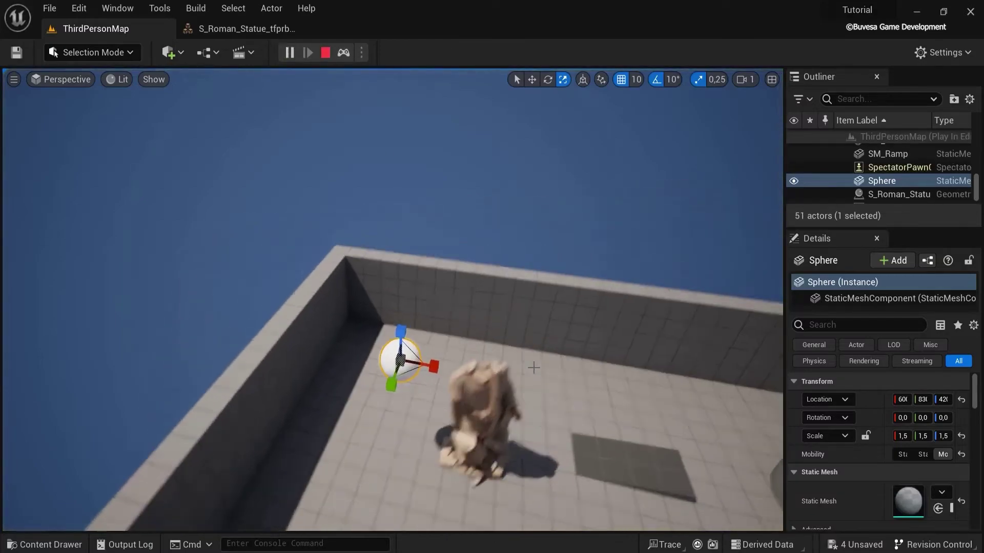
right_drag(532, 367, 560, 457)
key(w)
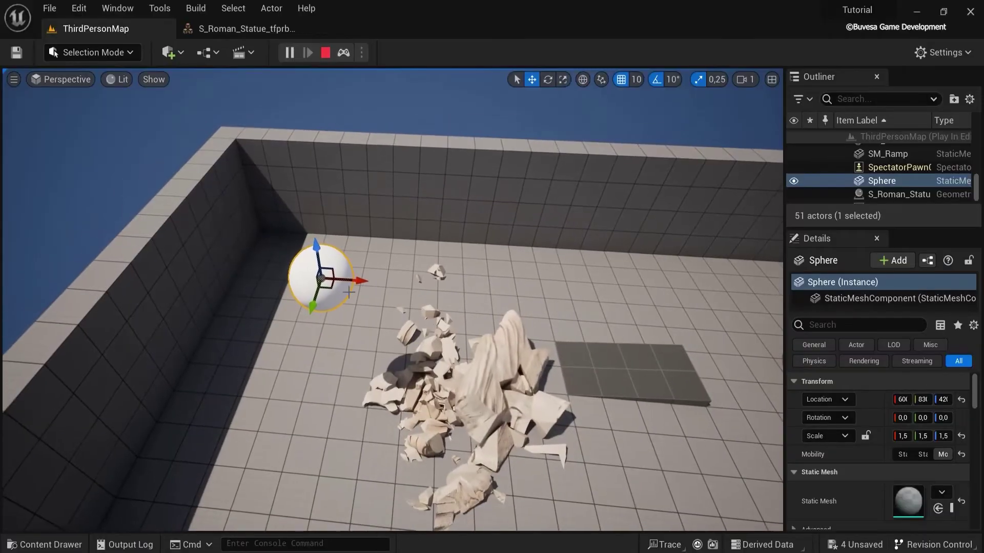
drag(377, 290, 487, 410)
right_drag(488, 411, 534, 318)
click(100, 53)
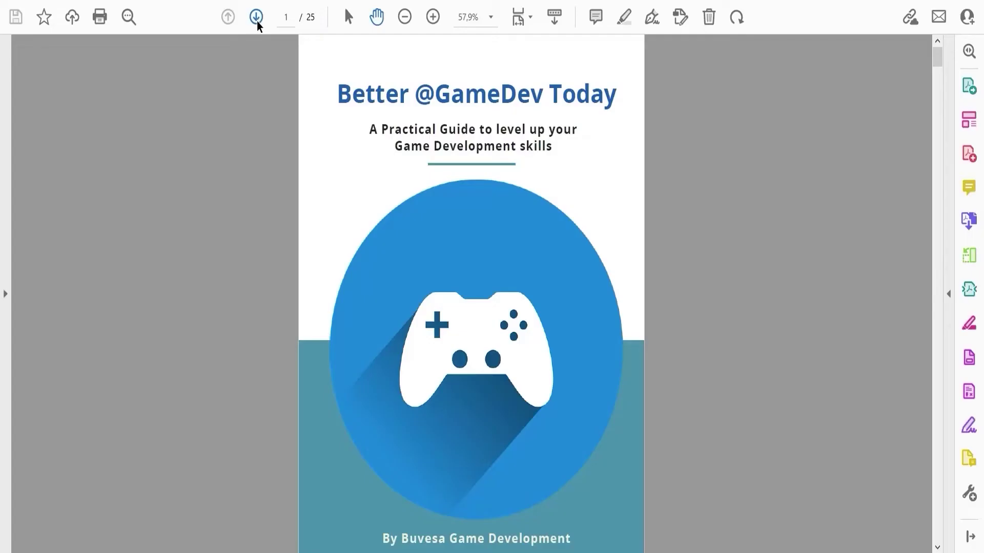
click(256, 20)
drag(937, 84, 935, 56)
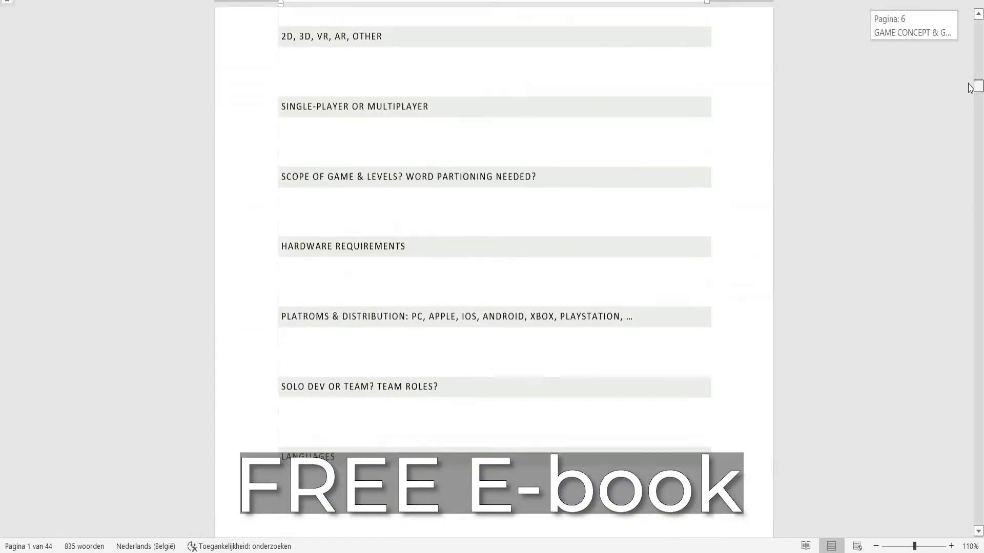
drag(976, 86, 966, 134)
click(338, 402)
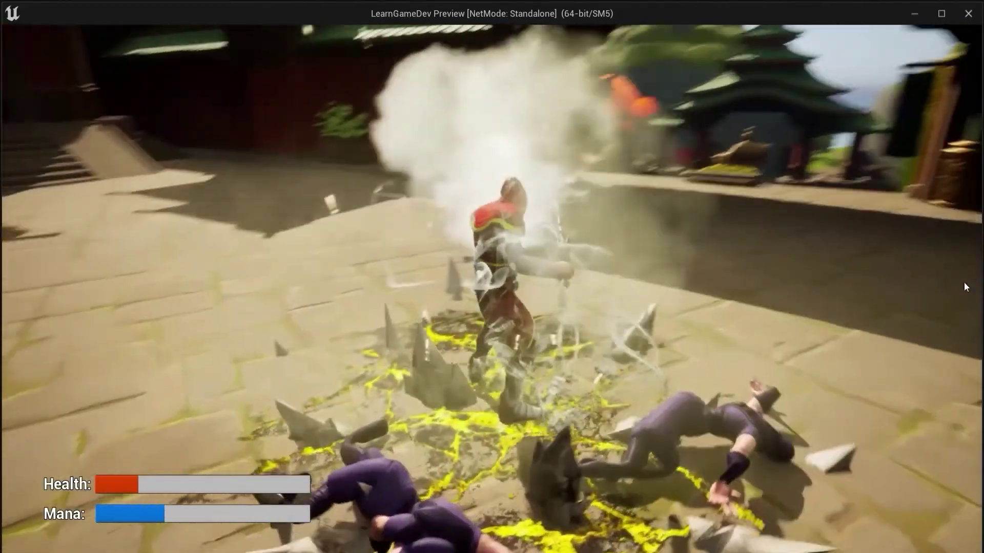
key(w)
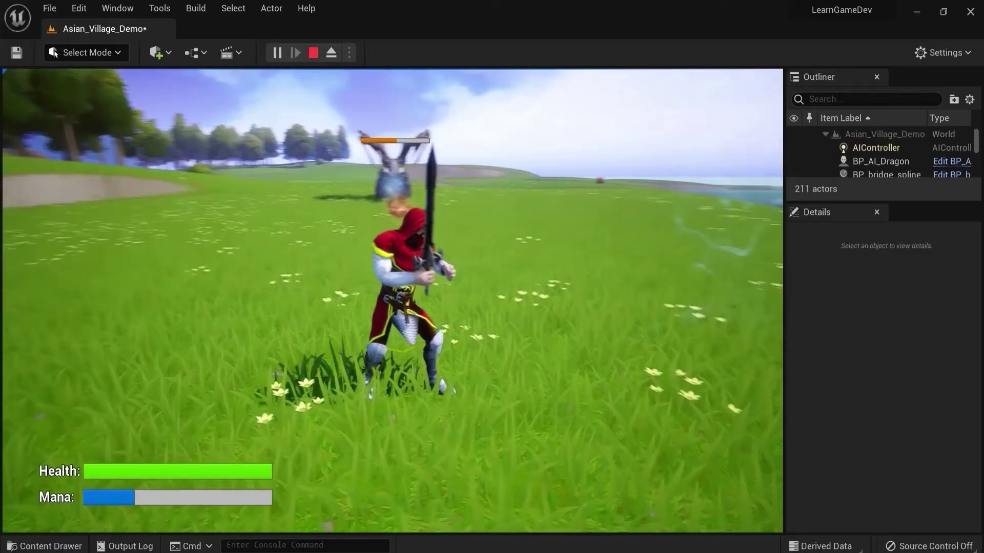
key(d)
key(w)
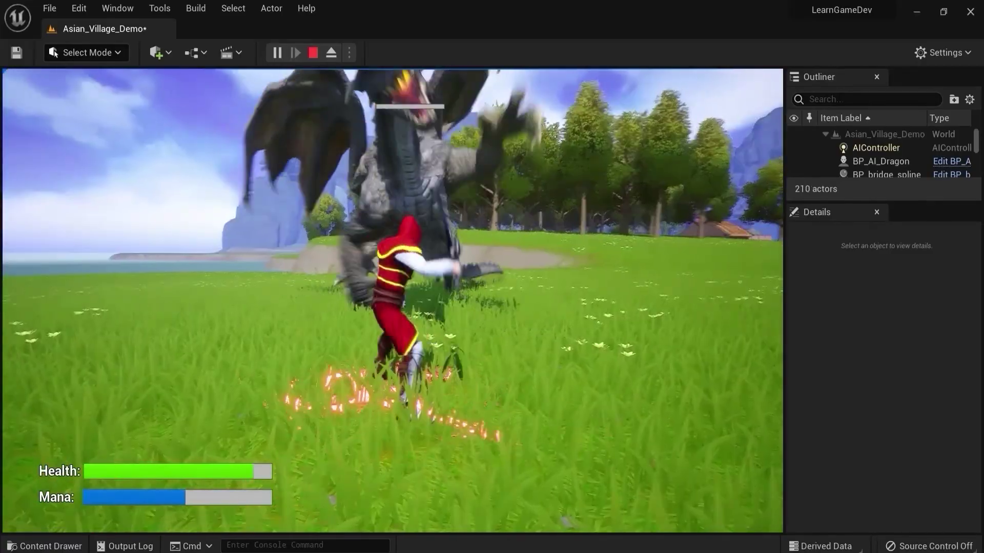